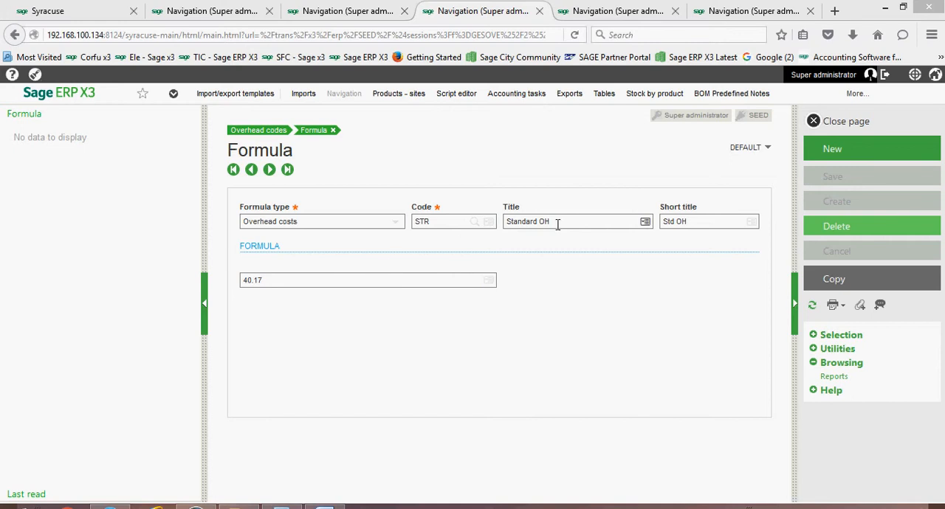
Close the formula page and review the Trigger, Fixed A and Formula A fields of the STR overhead code's lines
click(842, 123)
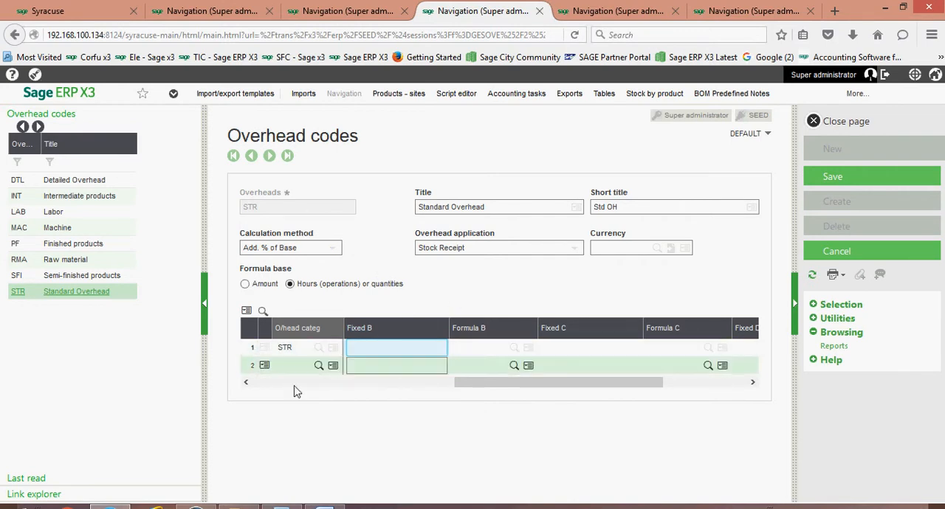
click(263, 384)
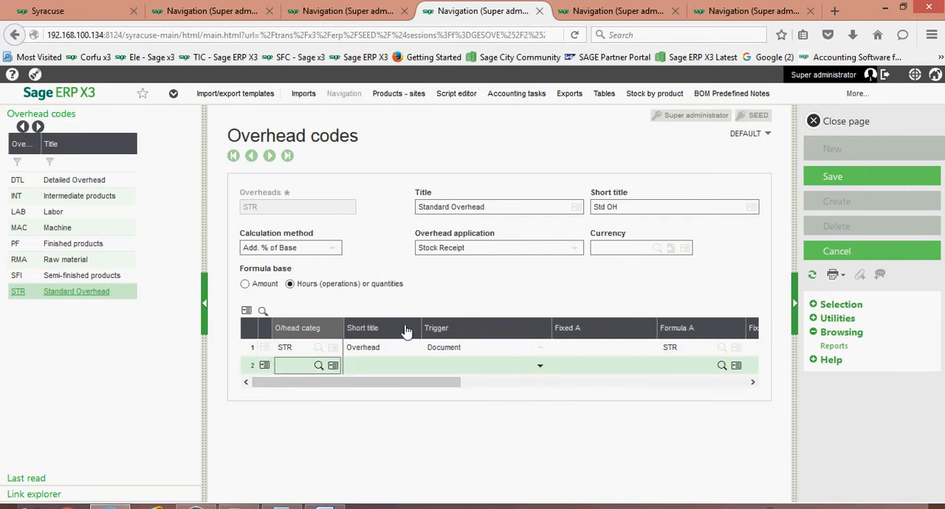
click(677, 363)
click(647, 364)
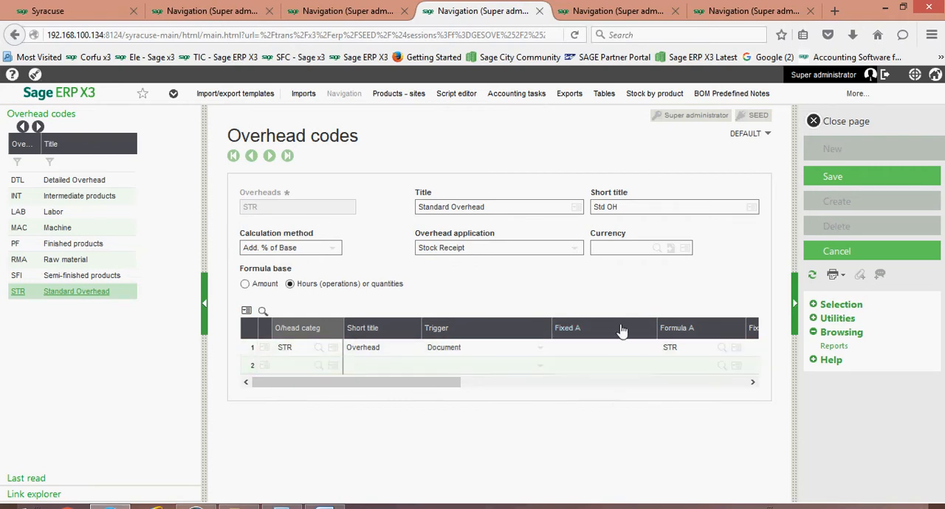
click(608, 352)
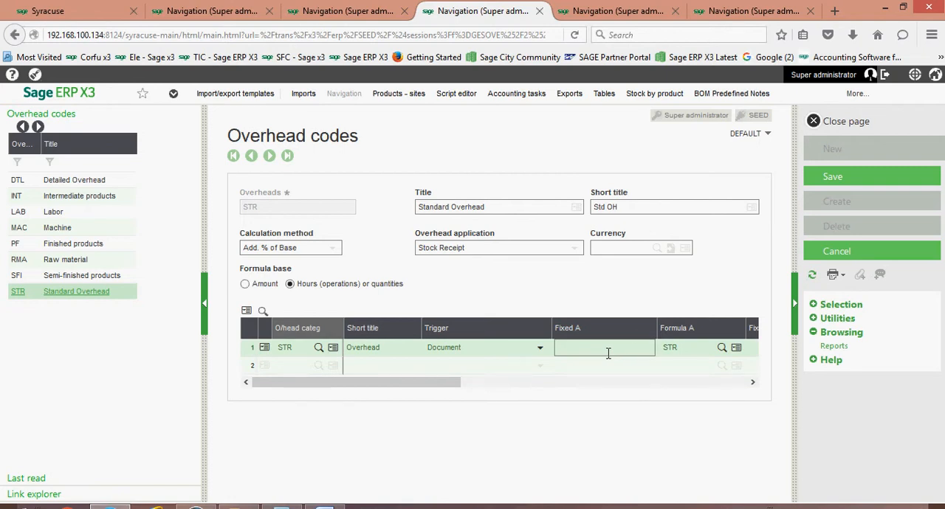
click(675, 351)
click(632, 352)
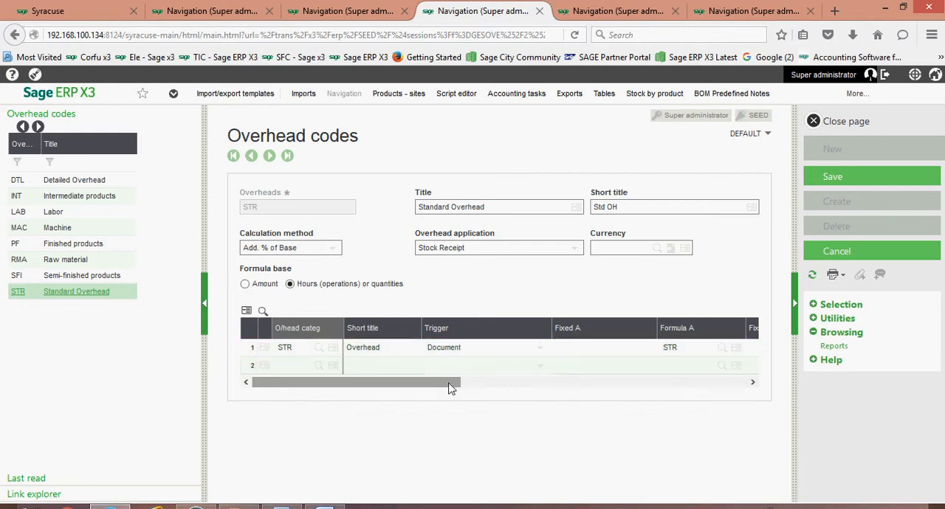
Examine the Fixed and Formula B, C and D columns of the STR overhead code's category line
drag(450, 383, 537, 395)
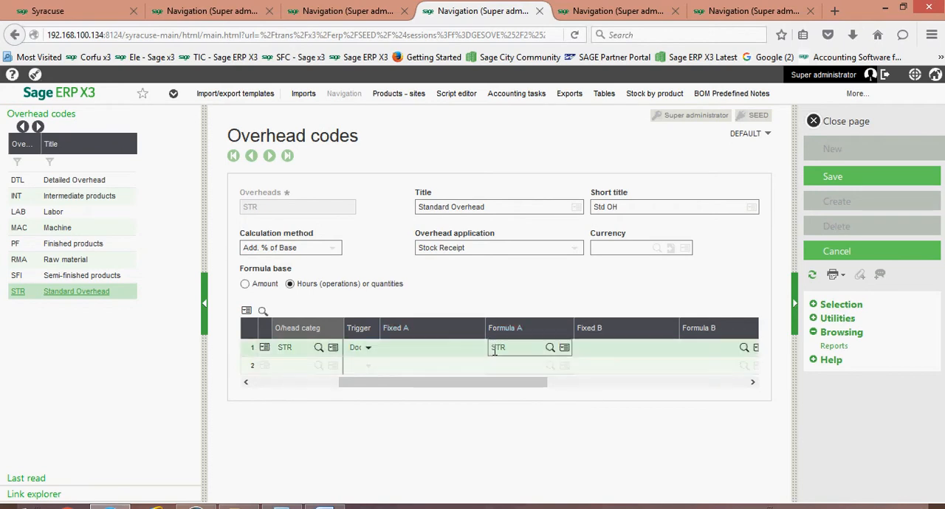
drag(481, 384, 605, 400)
click(521, 363)
click(544, 365)
click(553, 347)
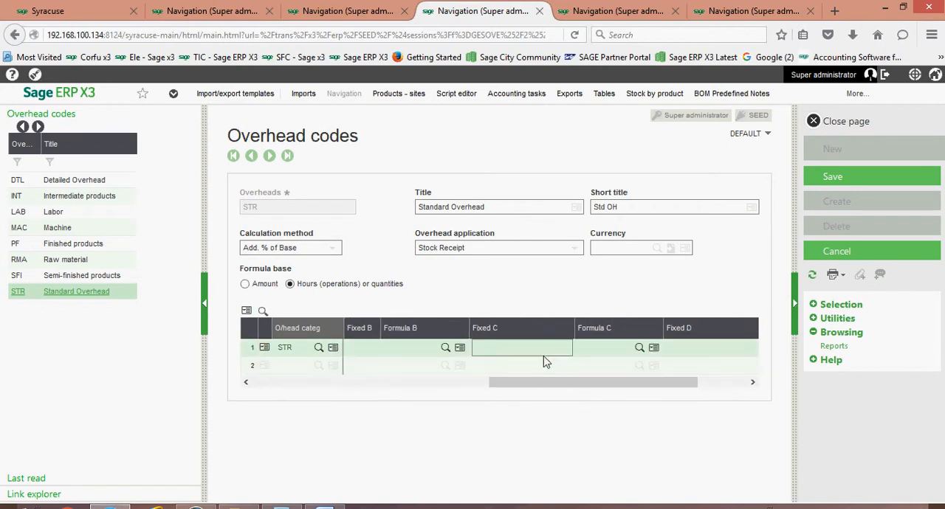
click(598, 348)
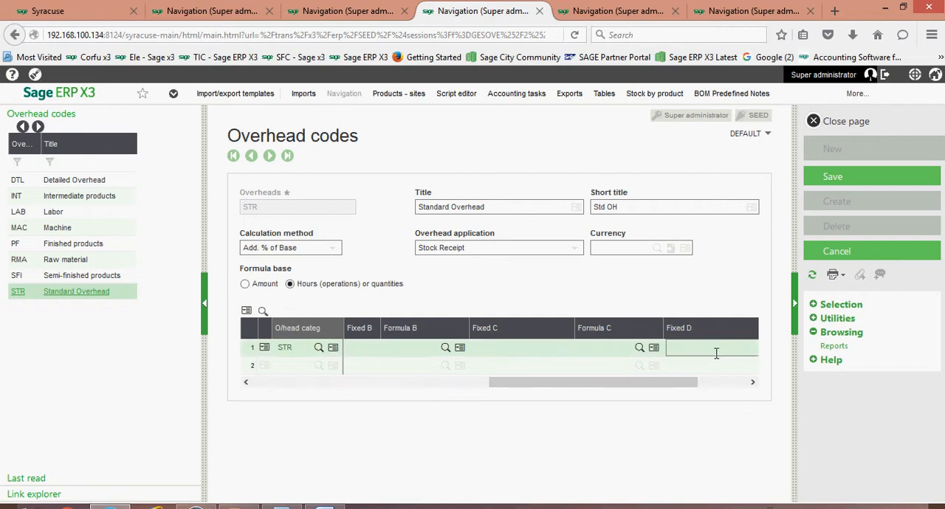
drag(681, 392, 741, 381)
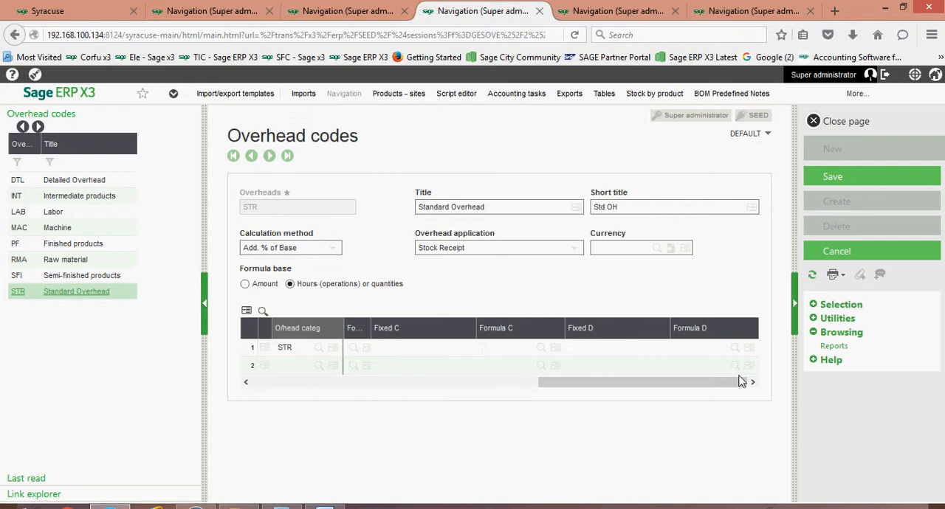
drag(741, 380, 391, 386)
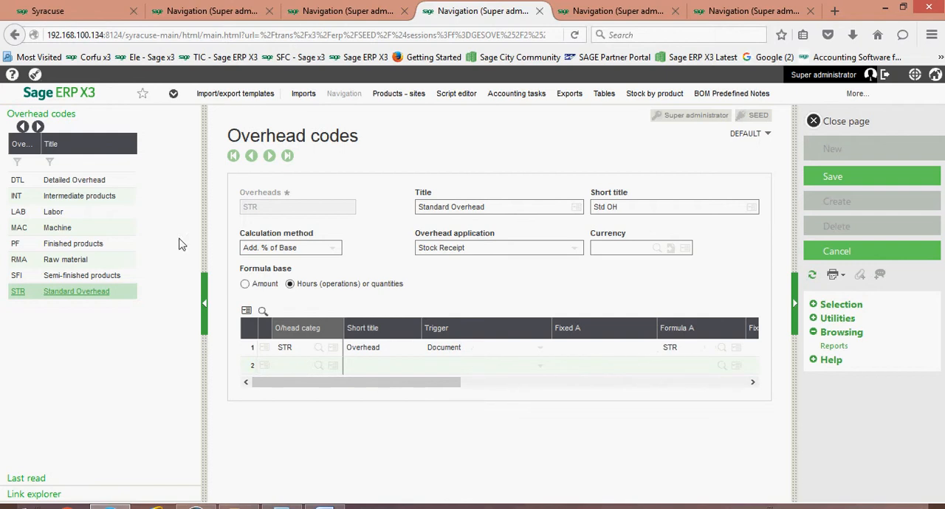
Open the Detailed Overhead code (DTL), discarding pending modifications, and review its category lines and their formulas
click(79, 182)
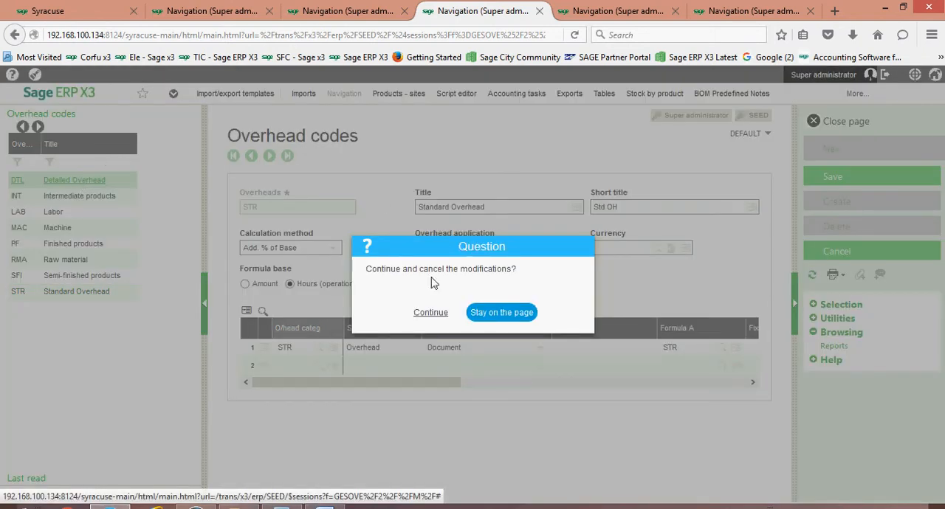
click(418, 313)
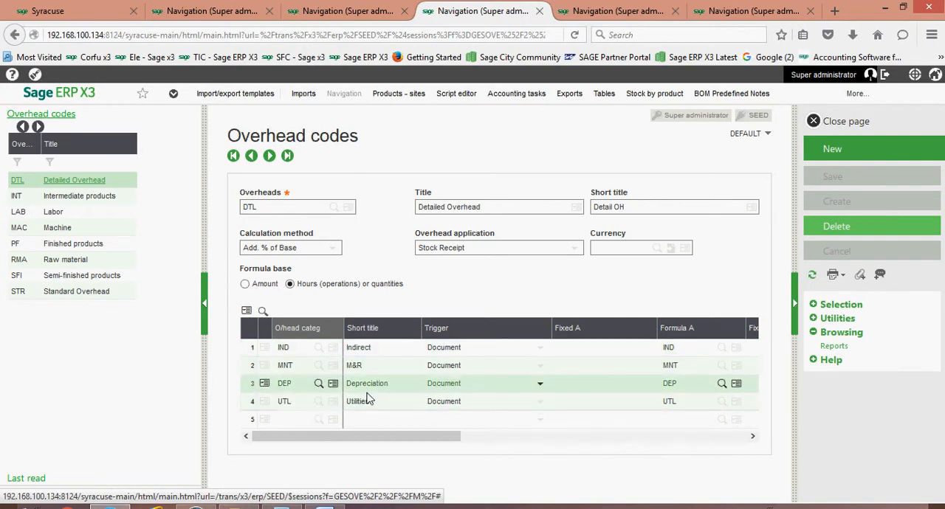
drag(372, 437, 407, 436)
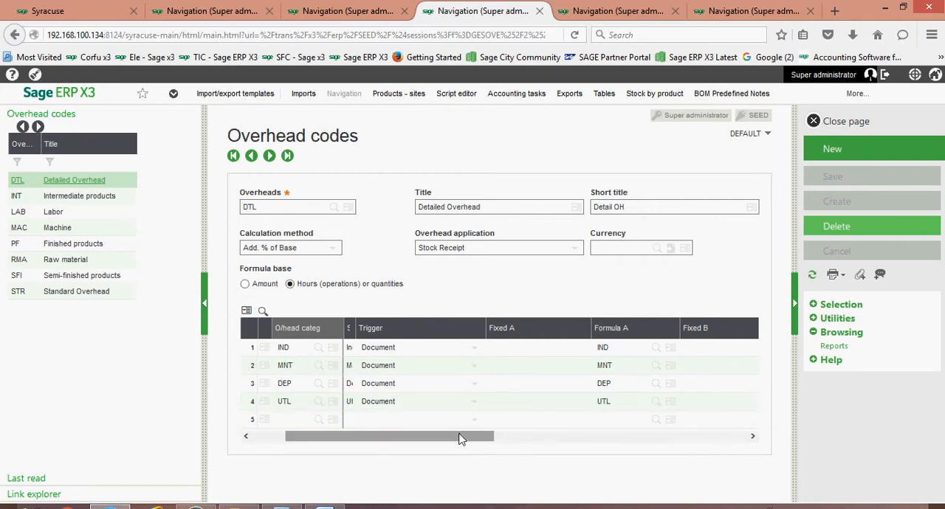
drag(460, 439, 426, 438)
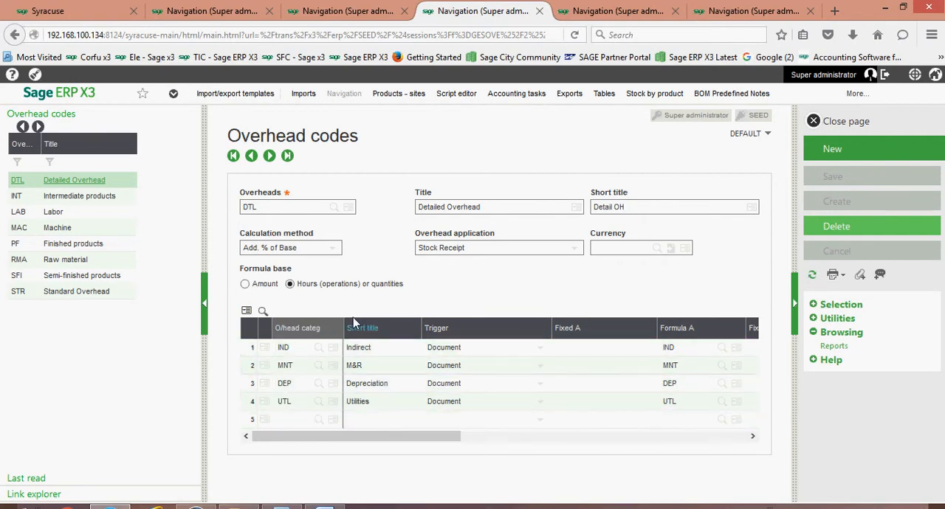
View the overhead categories record, and review the cost overheads of product BMS012 at site GB011
key(ctrl+Tab)
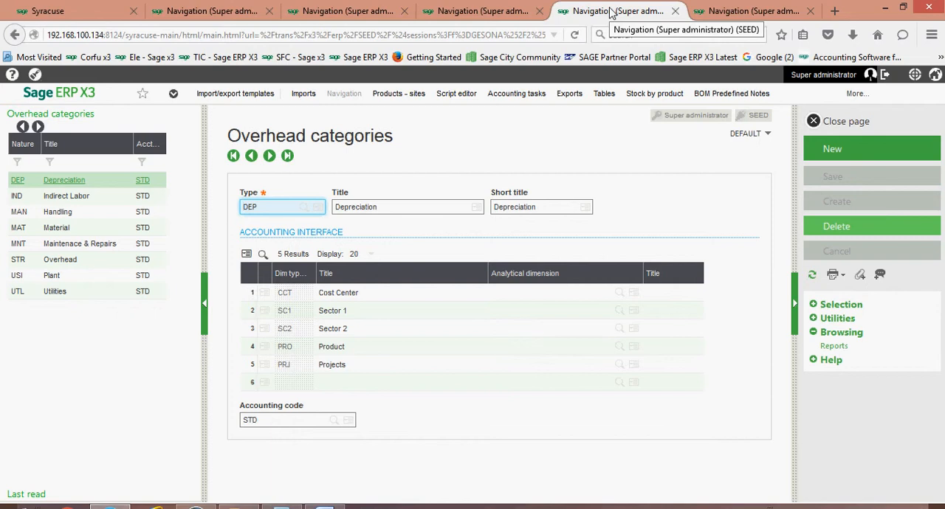
click(754, 12)
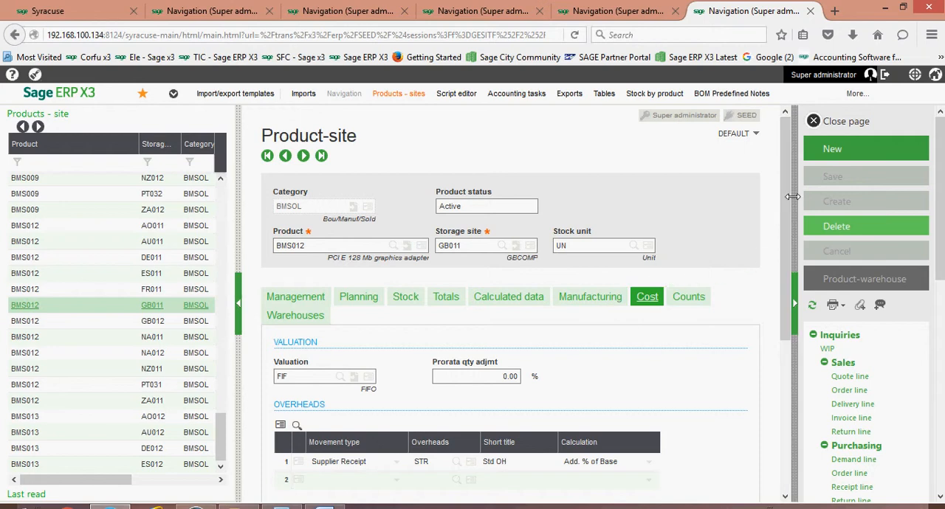
drag(787, 207, 787, 274)
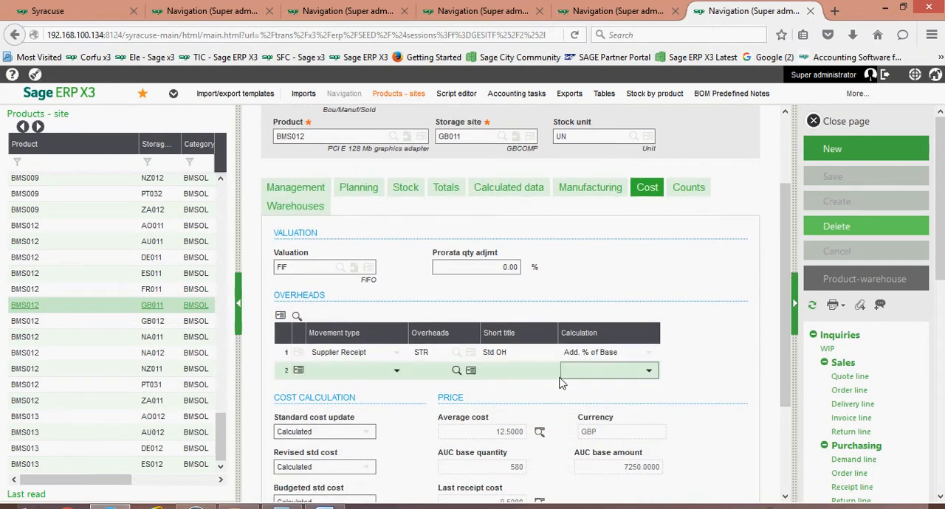
click(434, 370)
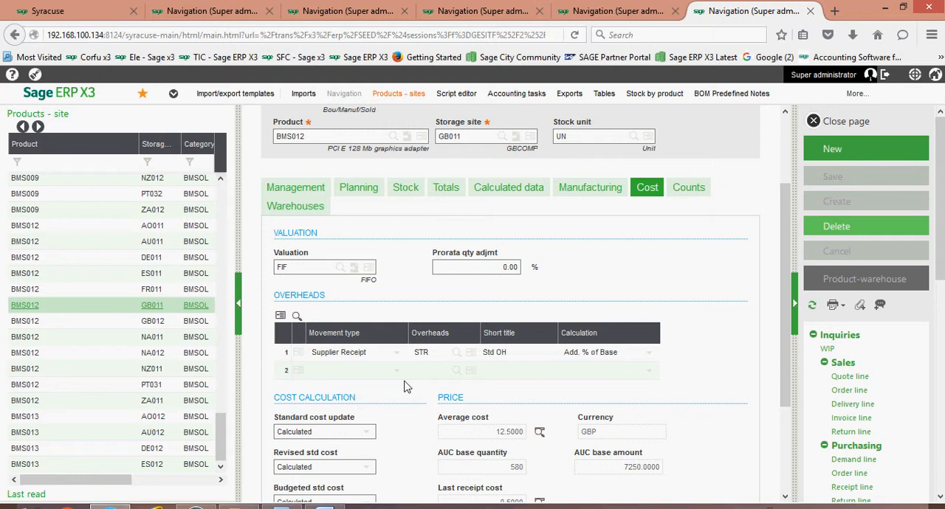
Examine the movement type options available for the product-site's first overhead line, keeping Supplier Receipt
click(323, 372)
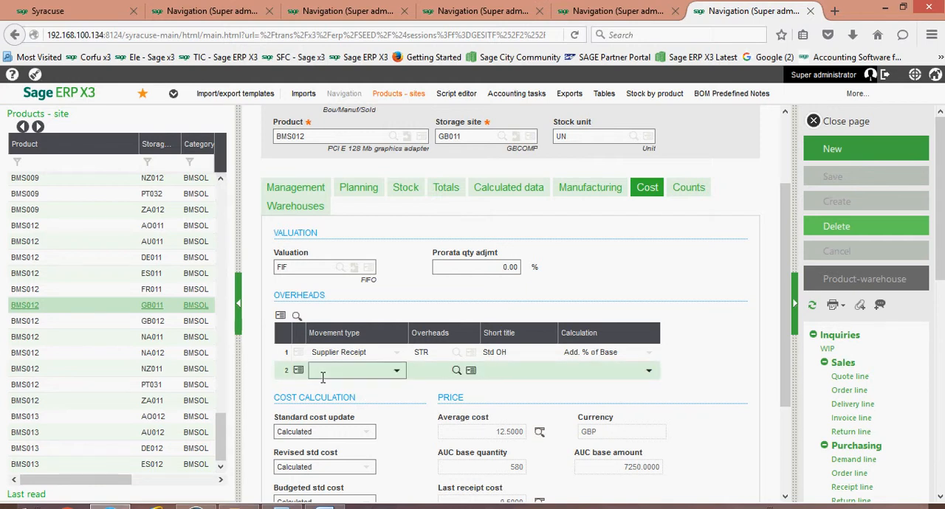
click(434, 361)
click(392, 371)
click(375, 358)
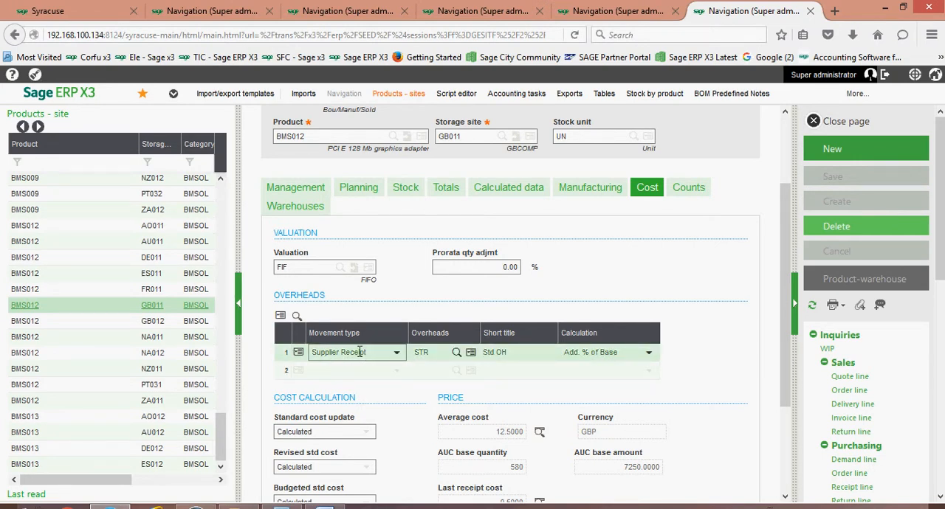
click(397, 355)
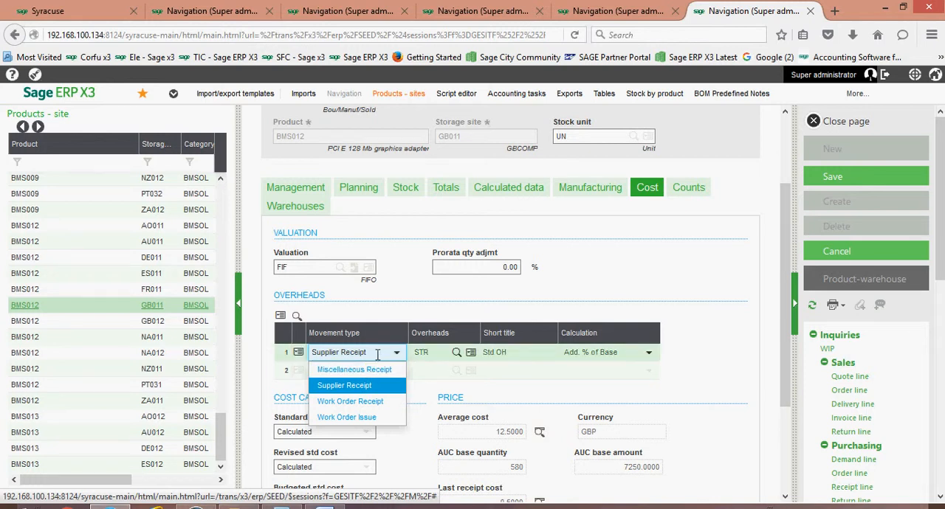
click(414, 294)
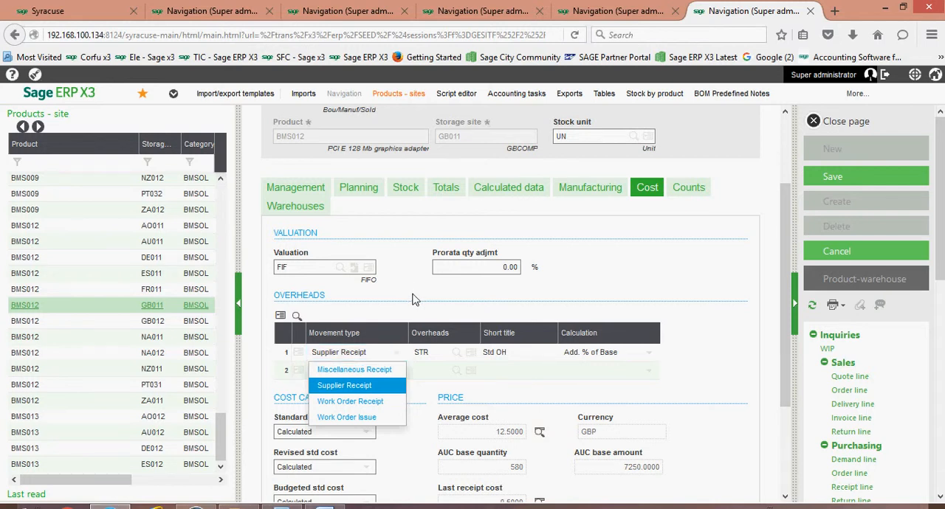
Open the STR overhead code from the product-site's overhead line and set its overhead application to Stock Issue
click(471, 354)
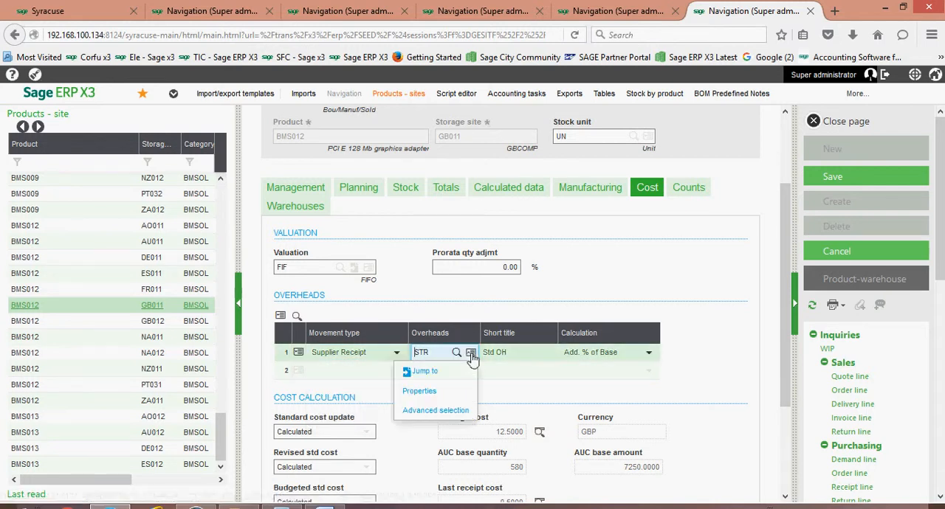
click(438, 372)
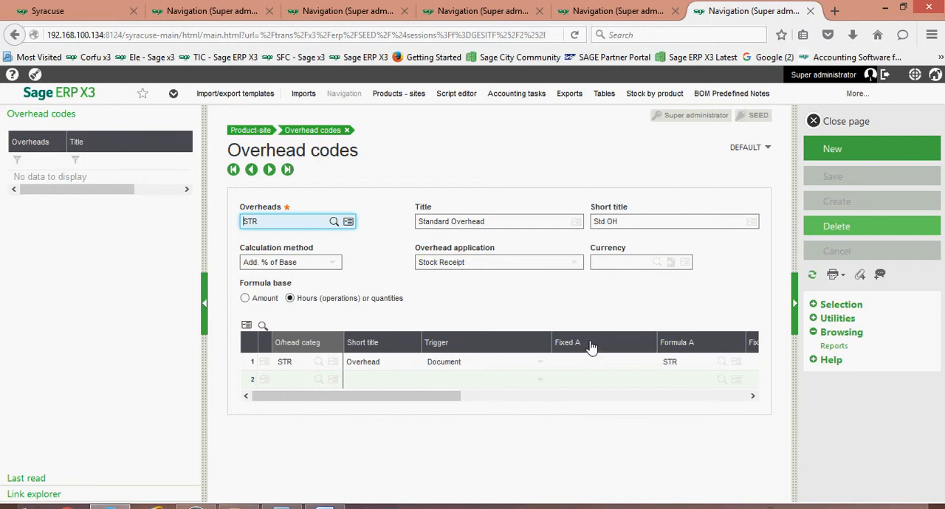
click(680, 362)
click(575, 264)
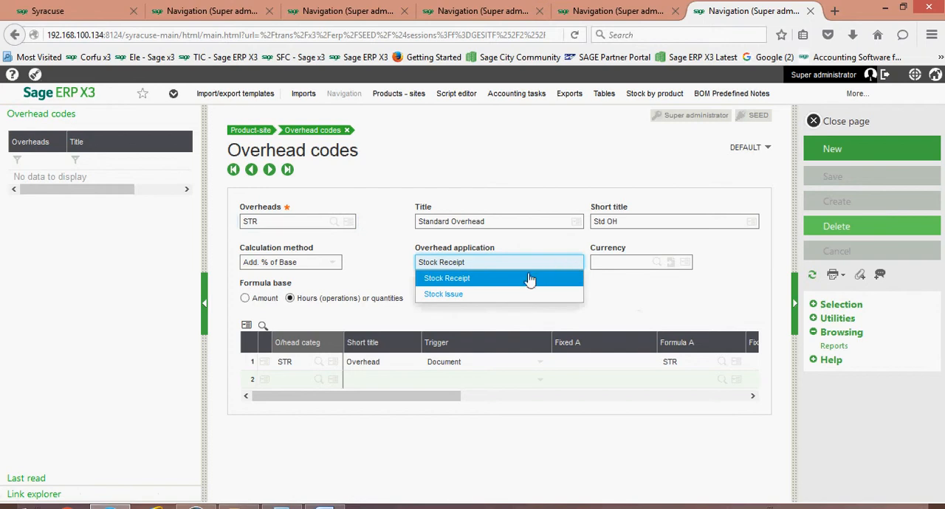
click(483, 295)
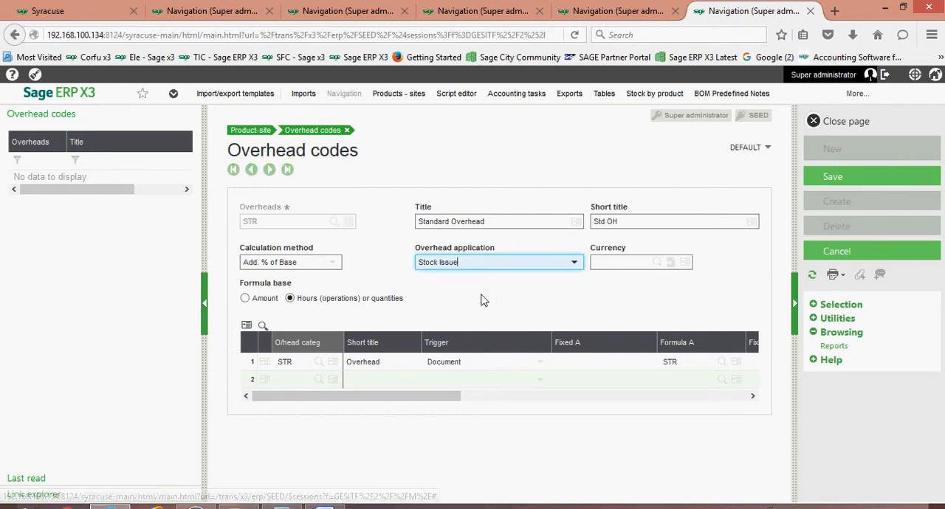
click(671, 361)
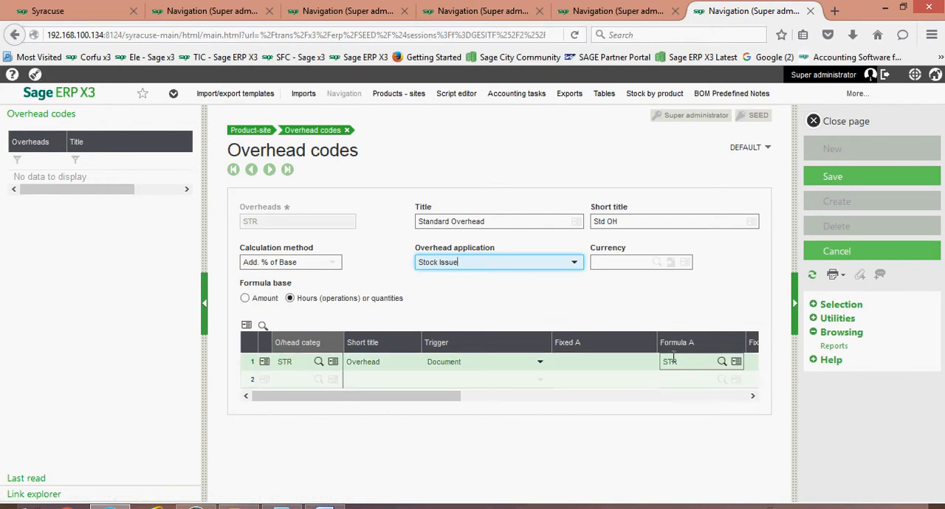